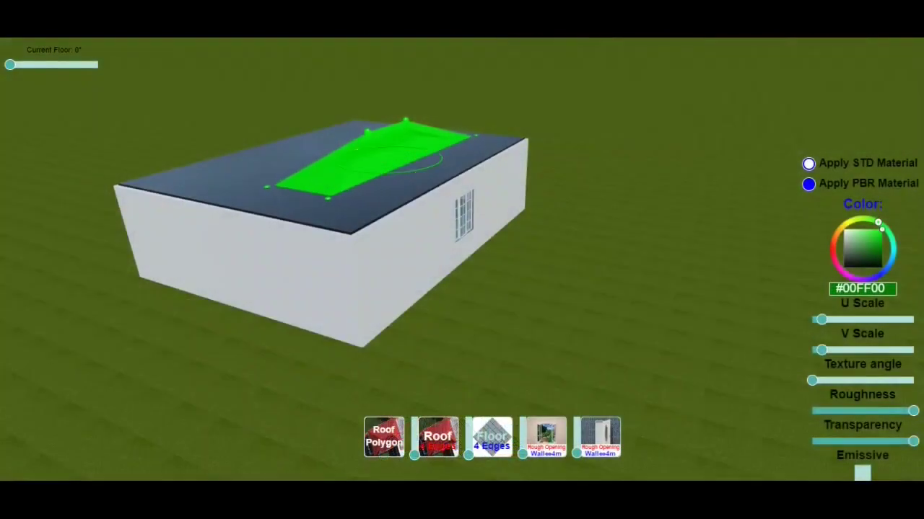
Step: Stretch the corners of the green roof out to the outer corners of the building's walls
drag(381, 226, 465, 259)
drag(288, 226, 74, 262)
drag(505, 325, 757, 281)
click(549, 197)
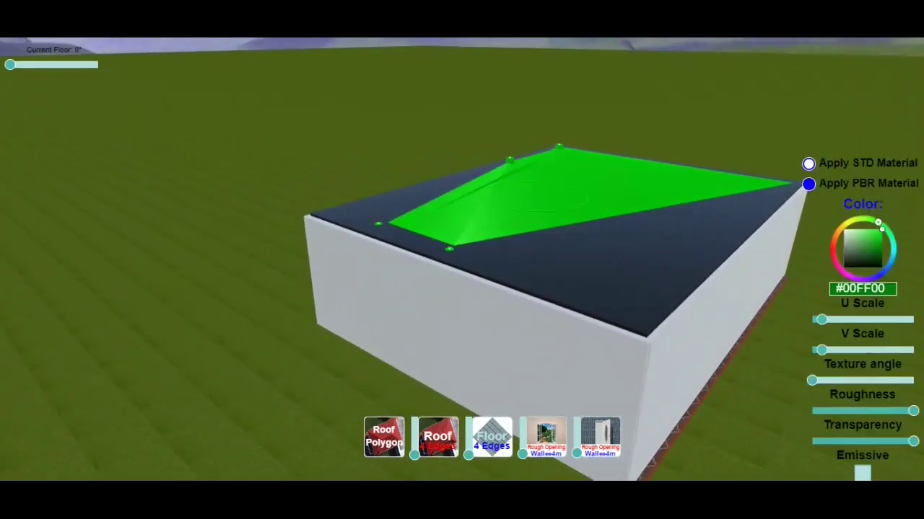
drag(449, 249, 646, 338)
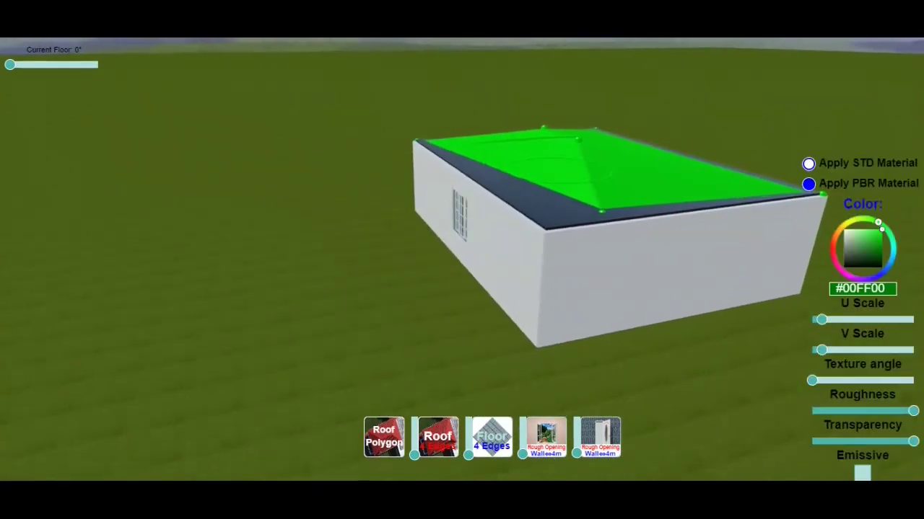
drag(602, 211, 546, 231)
drag(288, 296, 224, 324)
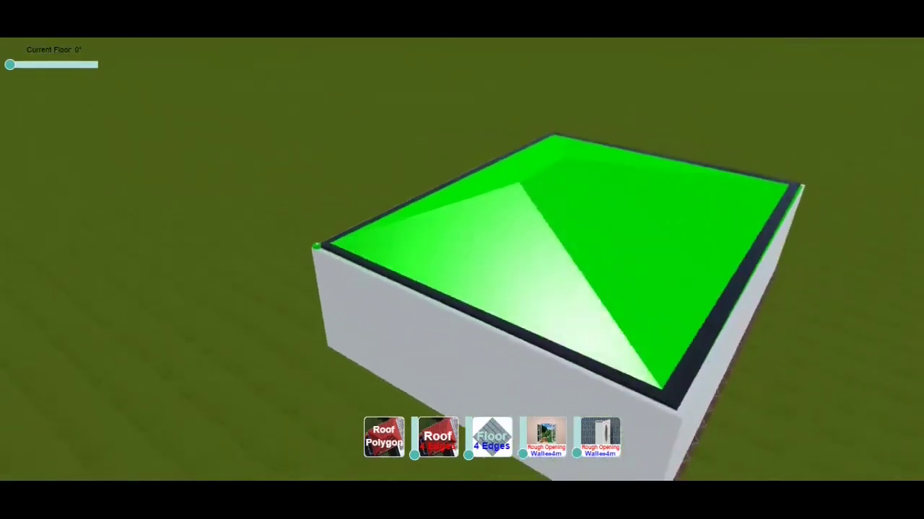
mouse_move(498, 250)
mouse_down()
mouse_move(479, 224)
mouse_move(521, 259)
mouse_move(498, 251)
mouse_up()
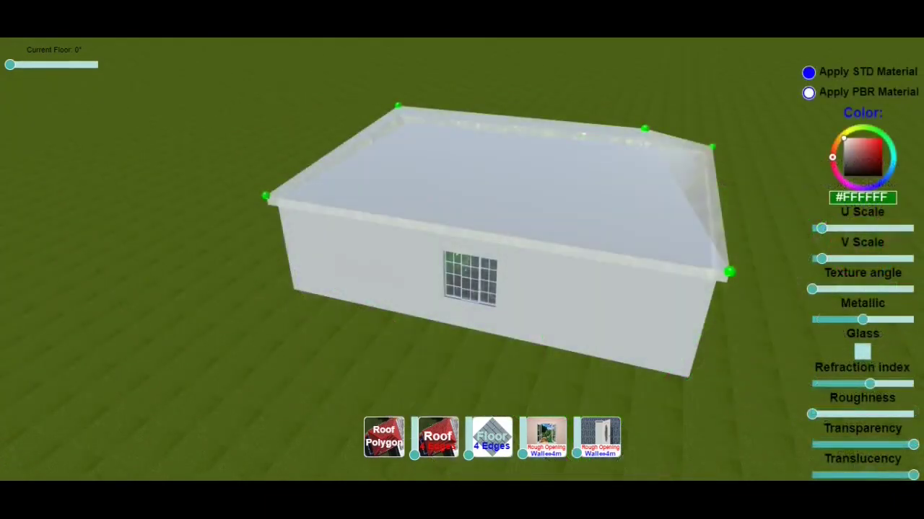
drag(289, 346, 383, 352)
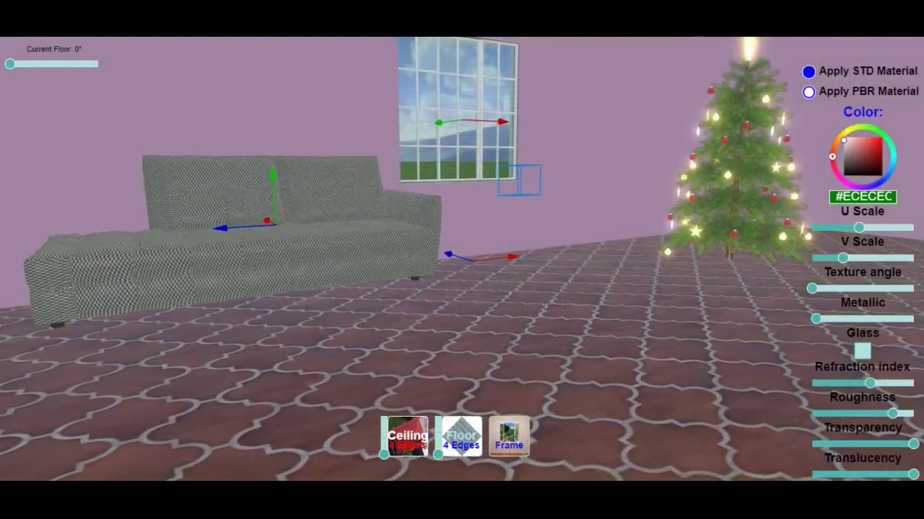
Step: Reduce the roughness of the sofa's material and darken its colour to a deeper grey
drag(893, 414, 855, 413)
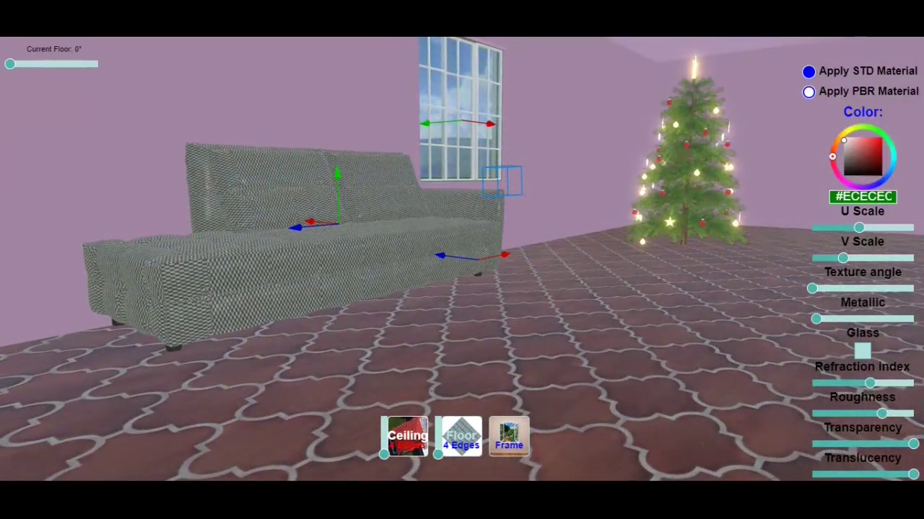
drag(277, 240, 304, 236)
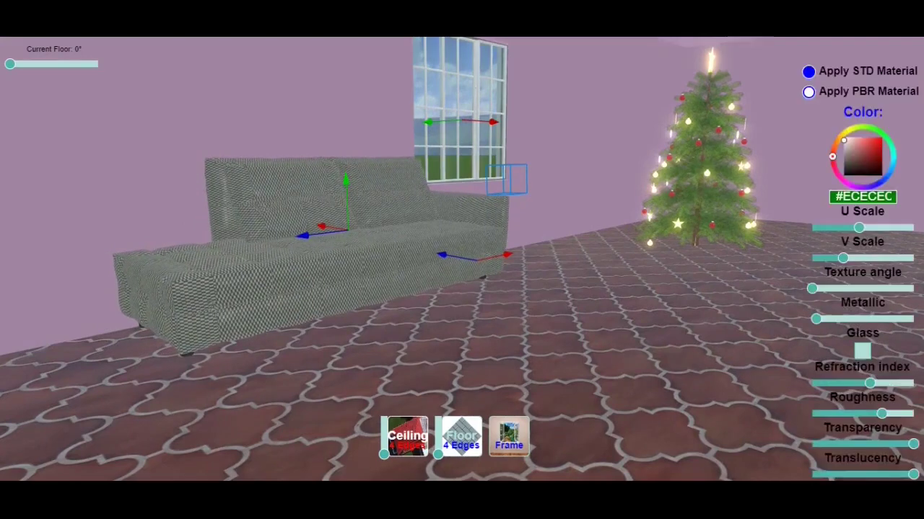
drag(831, 156, 872, 185)
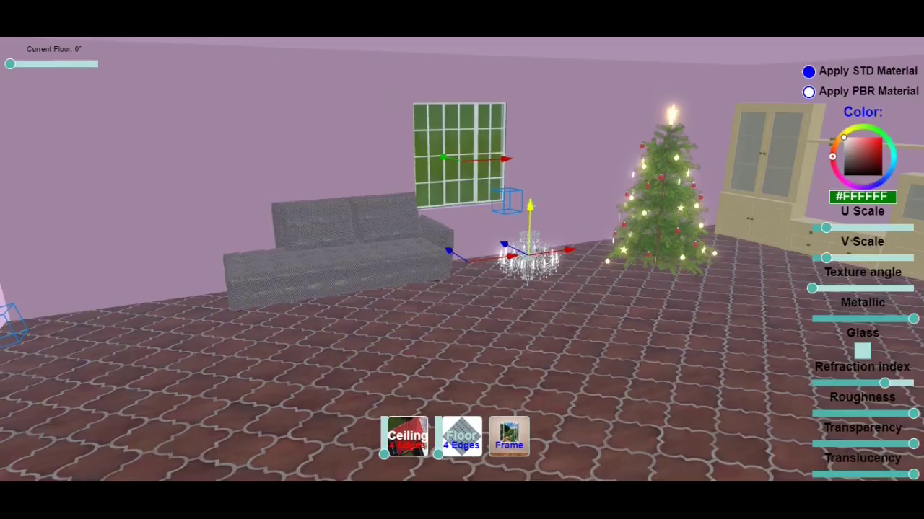
Step: Raise the chandelier from the floor to the ceiling and move it over the Christmas tree
drag(530, 206, 536, 47)
drag(509, 104, 635, 105)
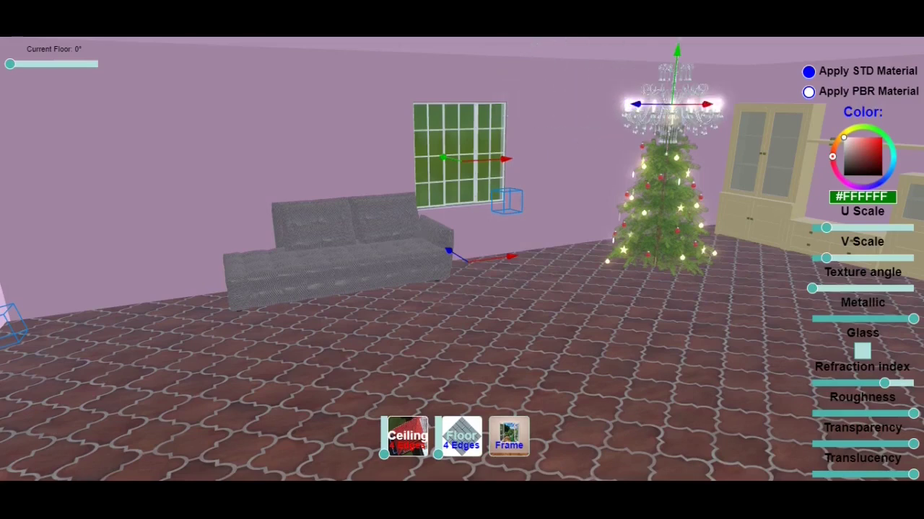
Step: Apply the STD material to the cabinet standing against the wall beside the Christmas tree
click(769, 189)
click(808, 72)
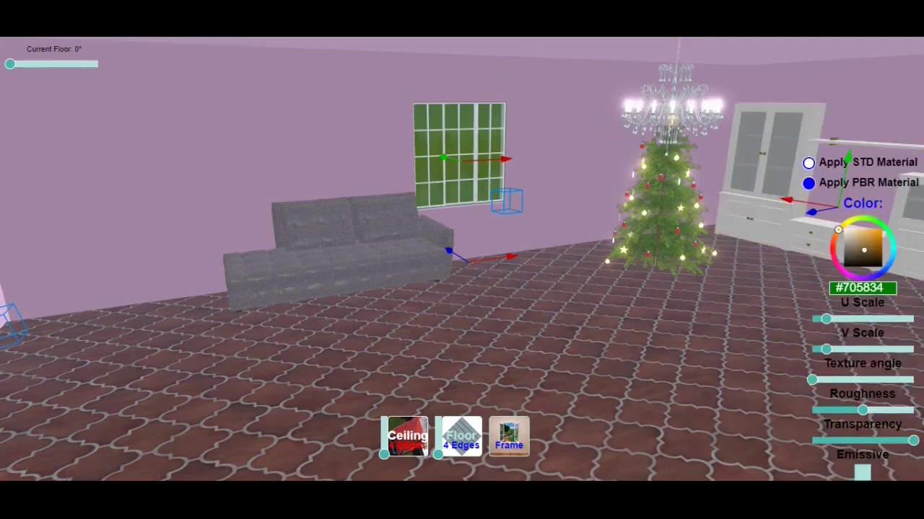
drag(462, 339, 440, 321)
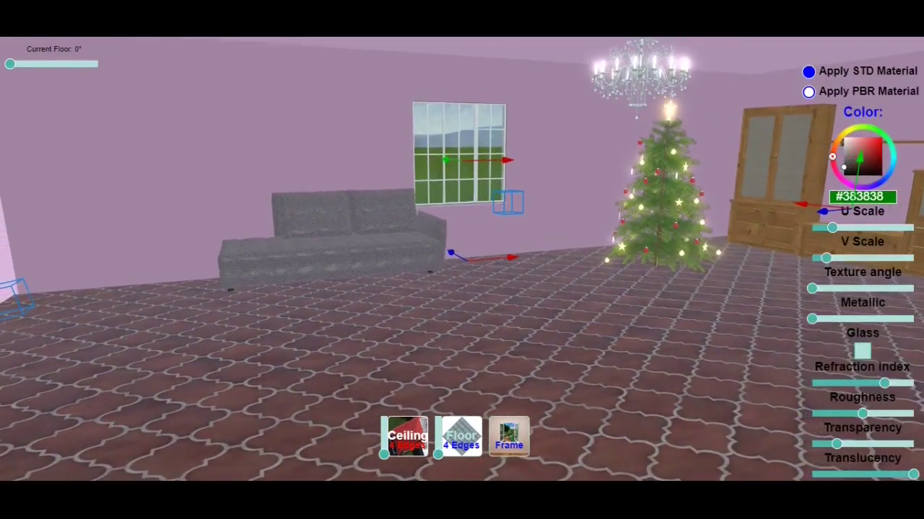
Step: Turn the cabinet's door panes into glass and lower their roughness to the minimum
click(808, 72)
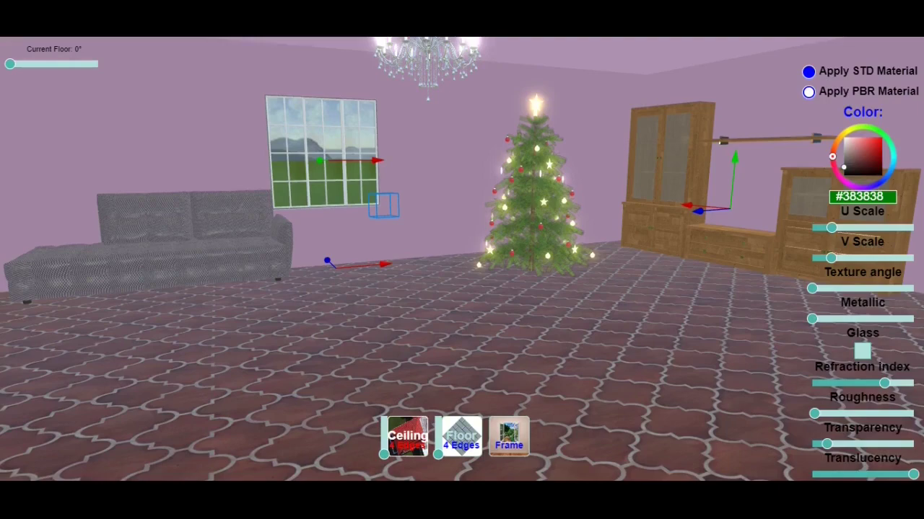
click(862, 352)
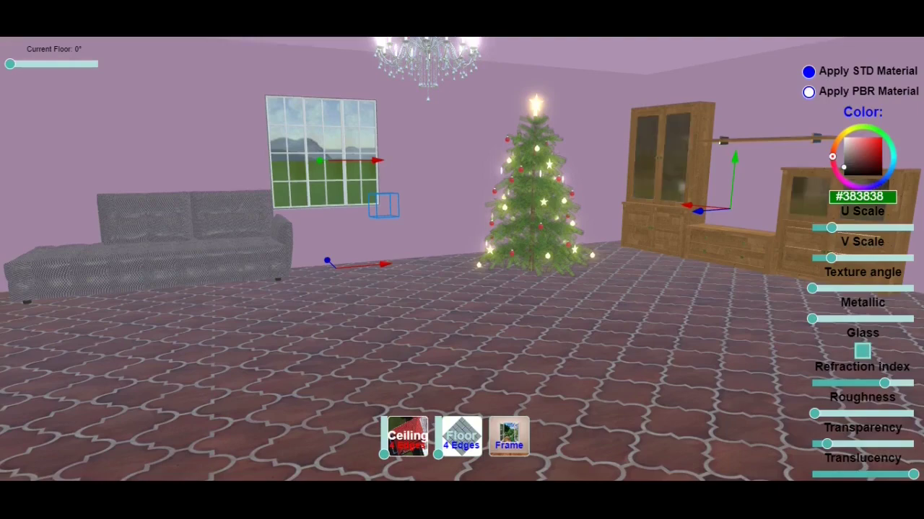
drag(824, 413, 811, 413)
drag(462, 310, 671, 354)
click(561, 206)
drag(579, 197, 557, 202)
drag(499, 202, 601, 214)
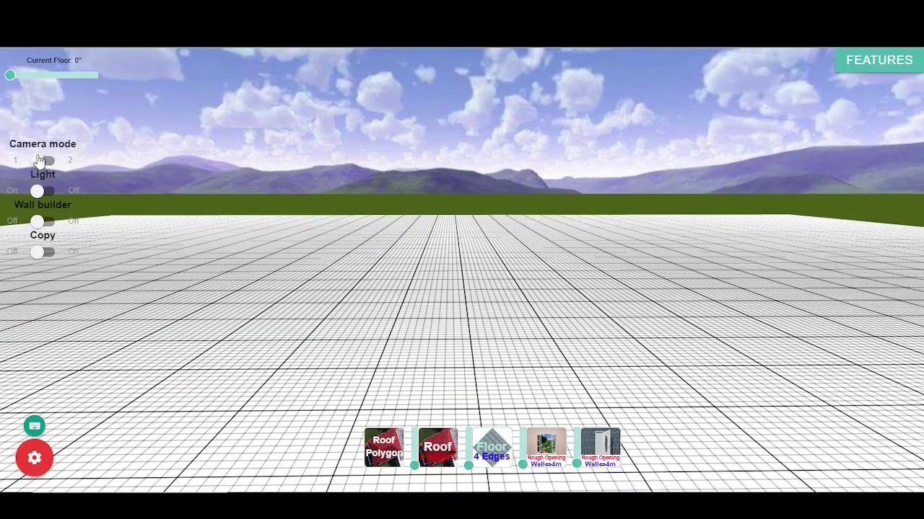
Step: Switch the camera from mode 1 to mode 2 and look around the empty grid
drag(306, 272, 458, 316)
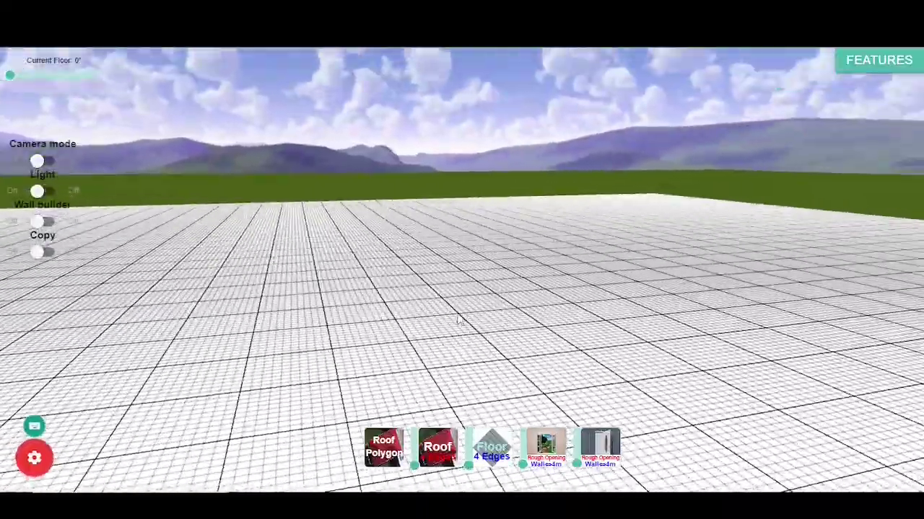
click(39, 162)
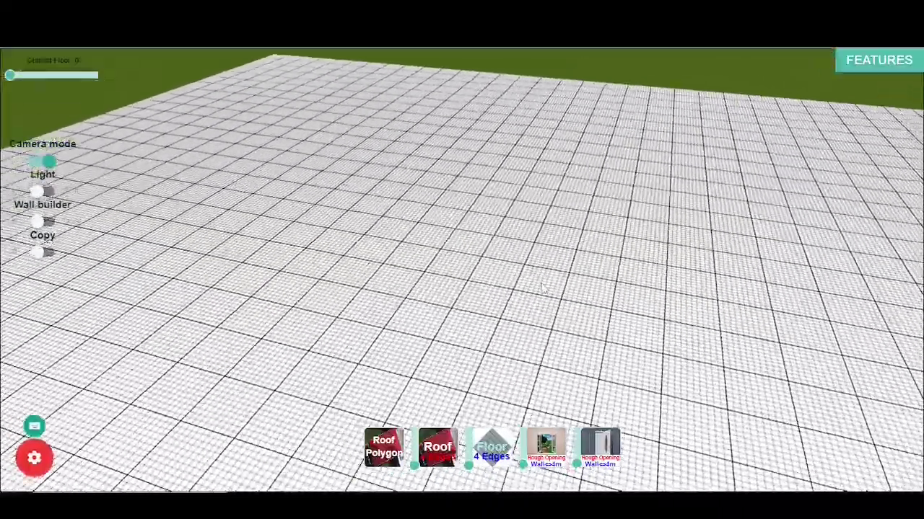
drag(543, 289, 755, 260)
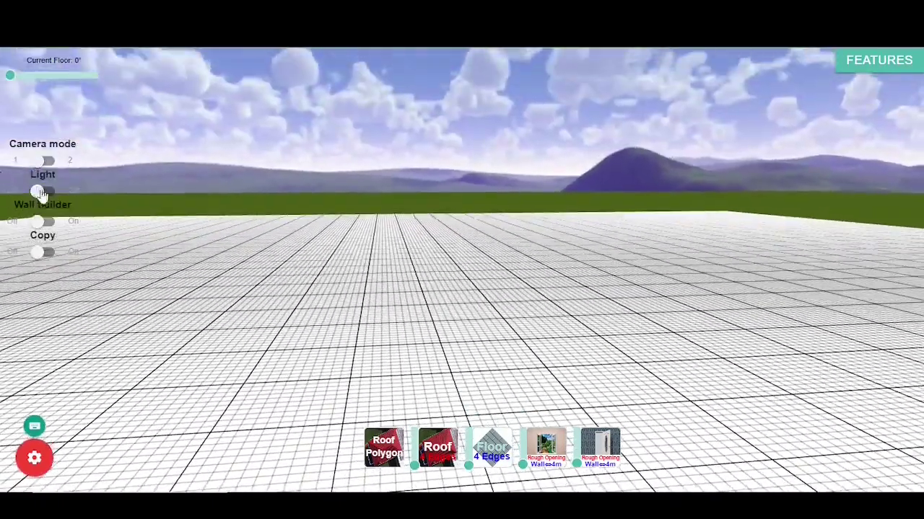
Step: Turn the scene light off, look around the grid, and turn the light back on
click(39, 194)
drag(458, 300, 694, 297)
click(44, 192)
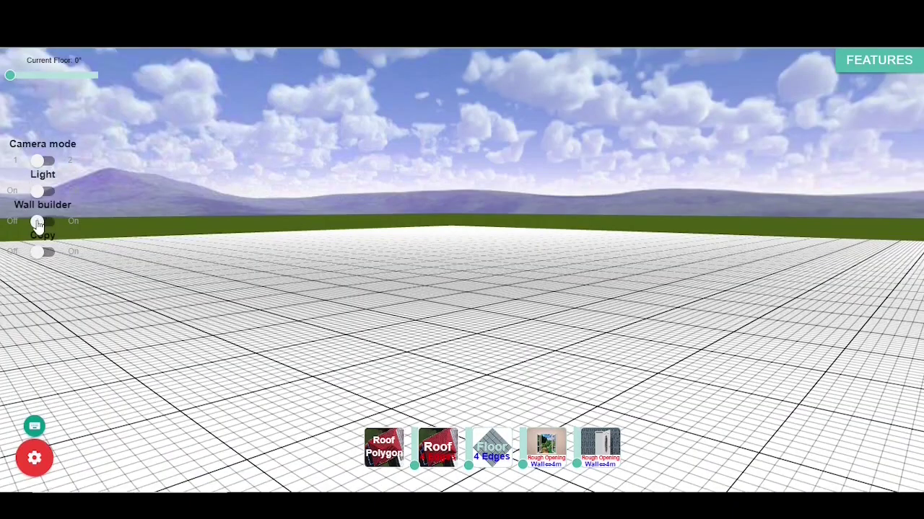
Step: Enable the wall builder and set the current floor to 0
click(40, 223)
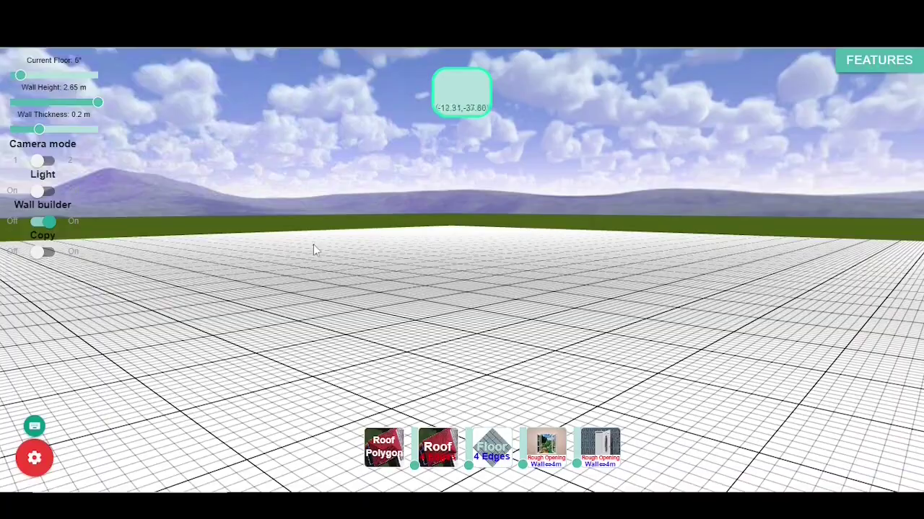
drag(313, 250, 311, 281)
drag(20, 75, 9, 75)
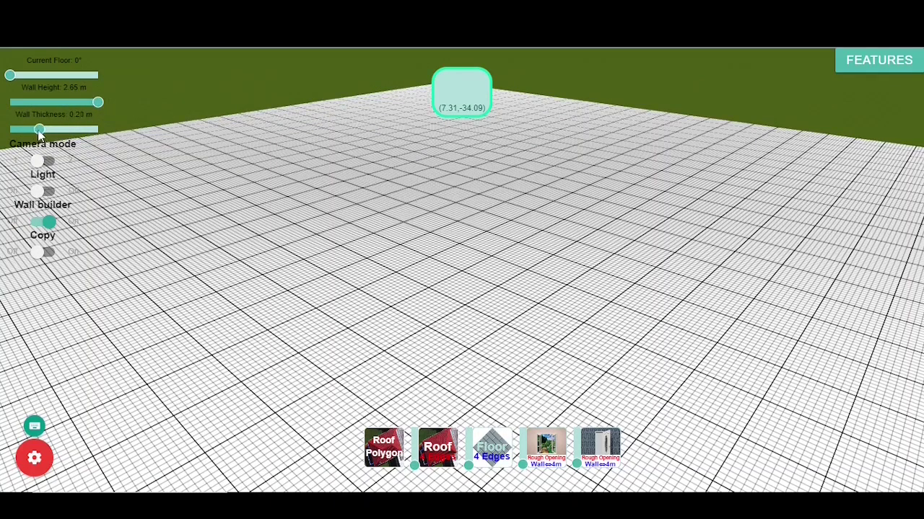
Step: Draw four connected walls, 2.65 m high and 0.20 m thick, enclosing a rectangular room about 8 m by 7 m, and end wall building
drag(522, 321, 565, 328)
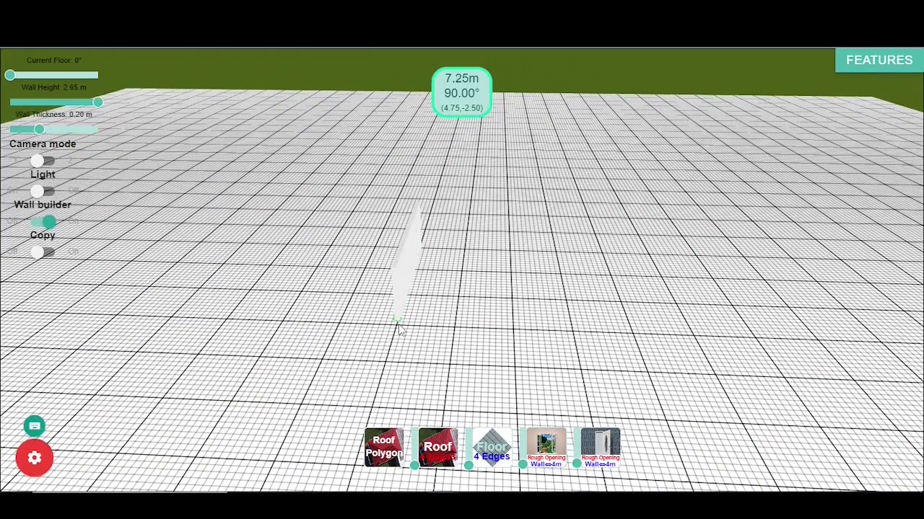
drag(447, 331, 470, 347)
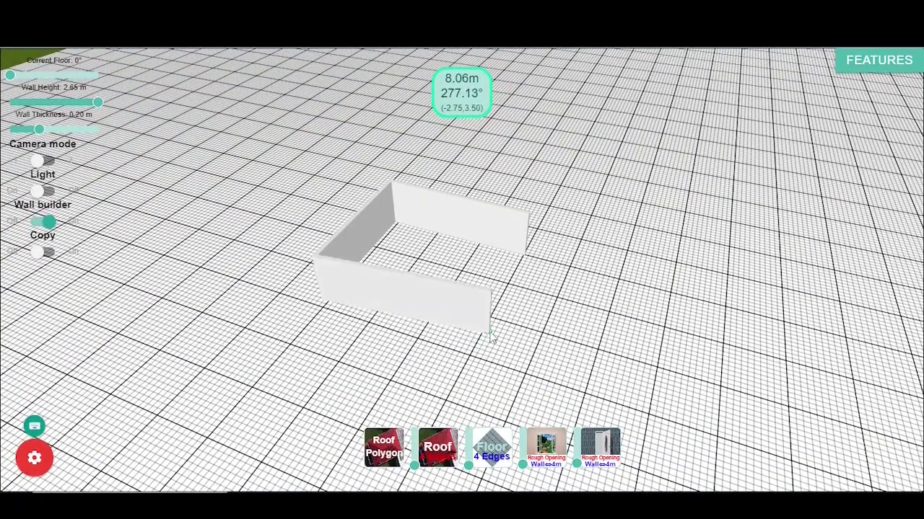
drag(487, 349, 483, 357)
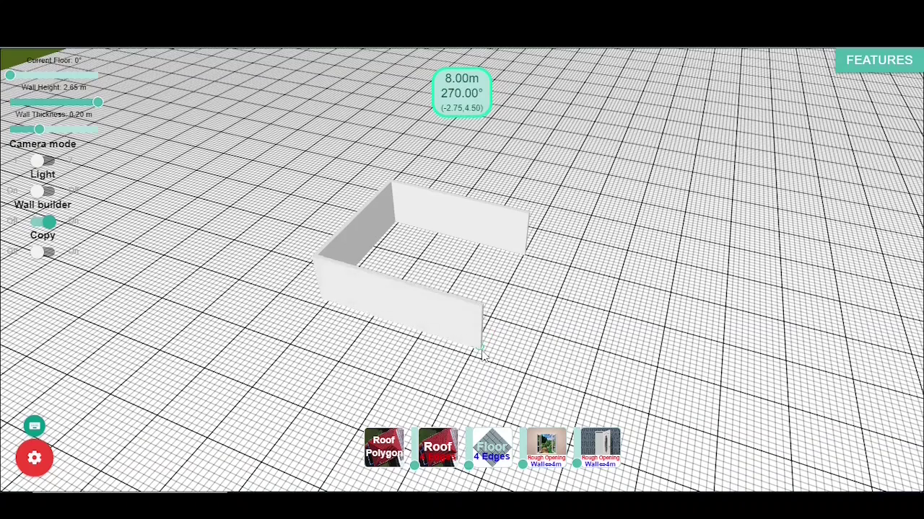
mouse_move(474, 349)
mouse_down()
mouse_move(525, 260)
mouse_move(495, 281)
mouse_move(540, 315)
mouse_move(583, 288)
mouse_move(614, 293)
mouse_up()
key(Right)
scroll(540, 314, up, 6)
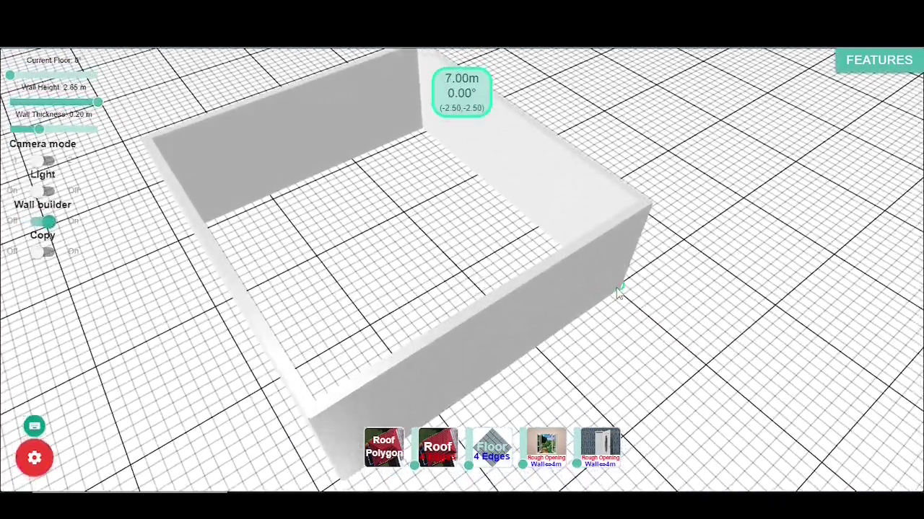
click(617, 292)
key(Escape)
drag(597, 365, 506, 346)
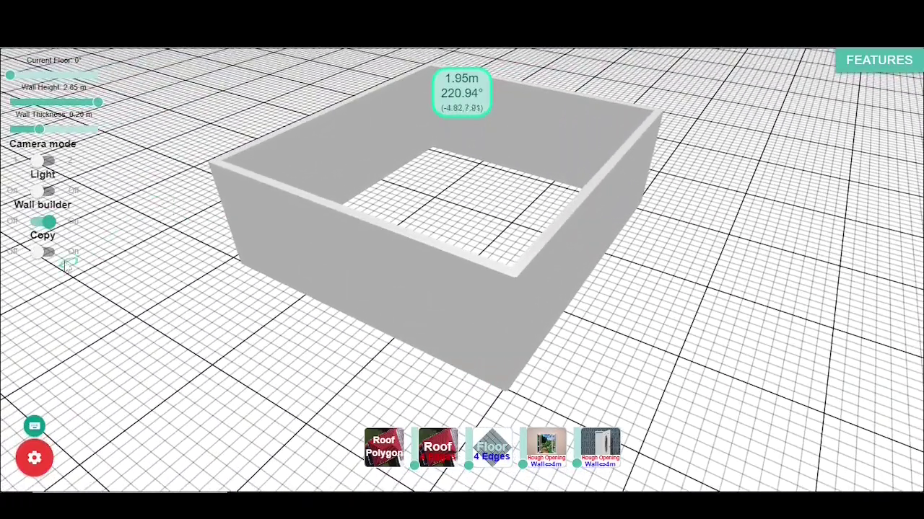
click(48, 222)
Step: Enable copying and try the Copy Wall, Copy Floor and Copy Material options, leaving all three unselected
click(43, 252)
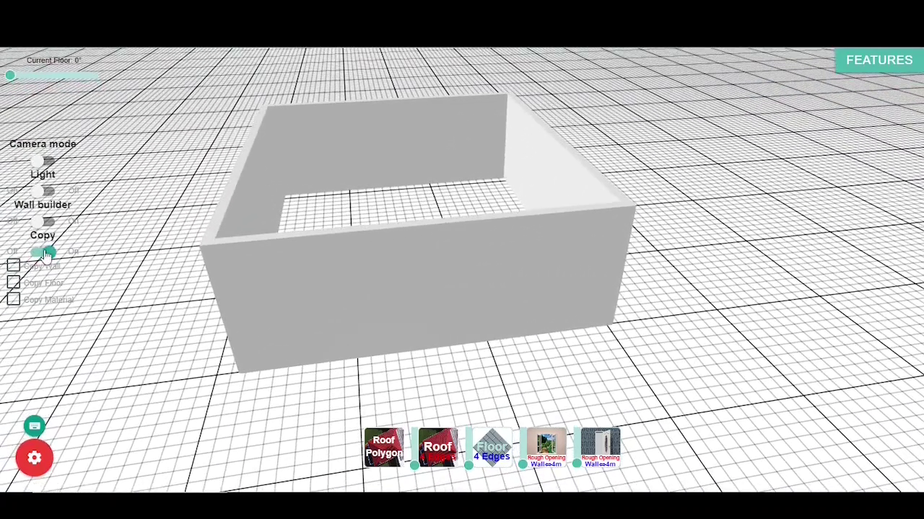
click(14, 267)
click(15, 268)
click(13, 282)
click(14, 299)
click(14, 299)
Step: Add a four-edge floor and move its corners to the corners of the walled room
drag(147, 355, 113, 328)
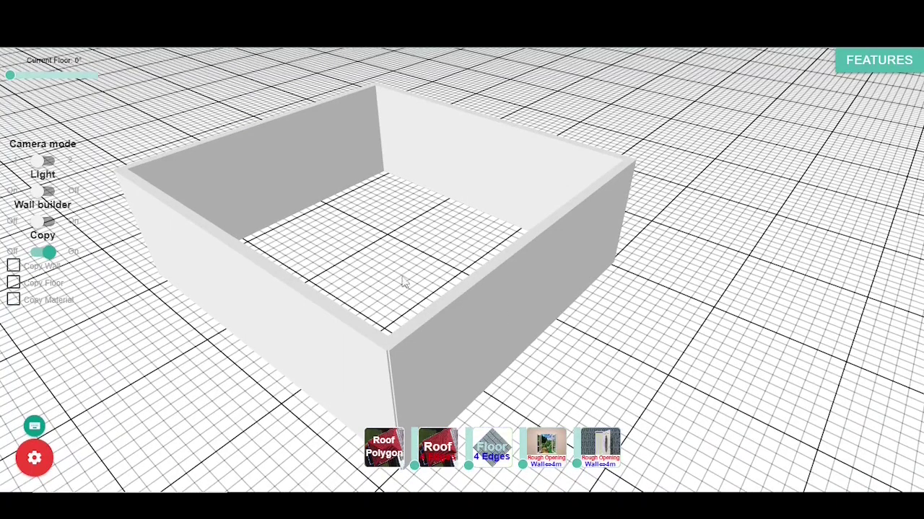
click(491, 448)
scroll(380, 309, down, 10)
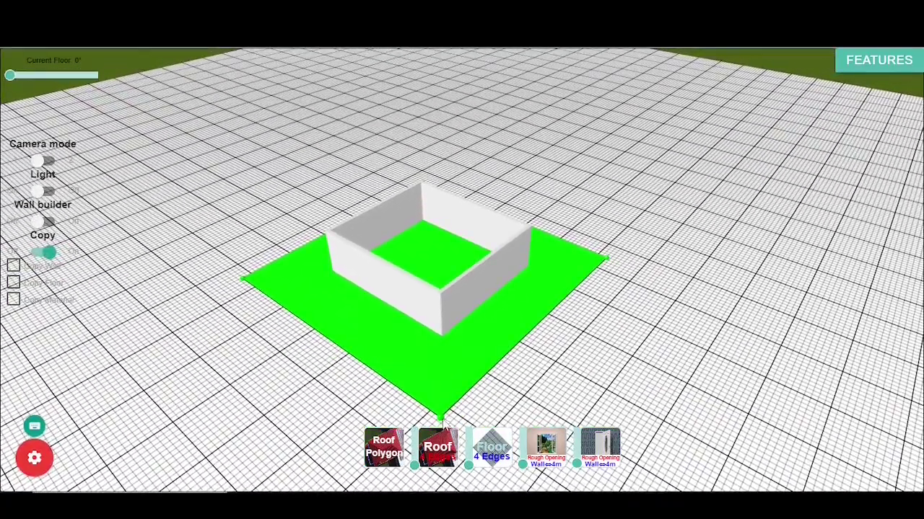
click(446, 405)
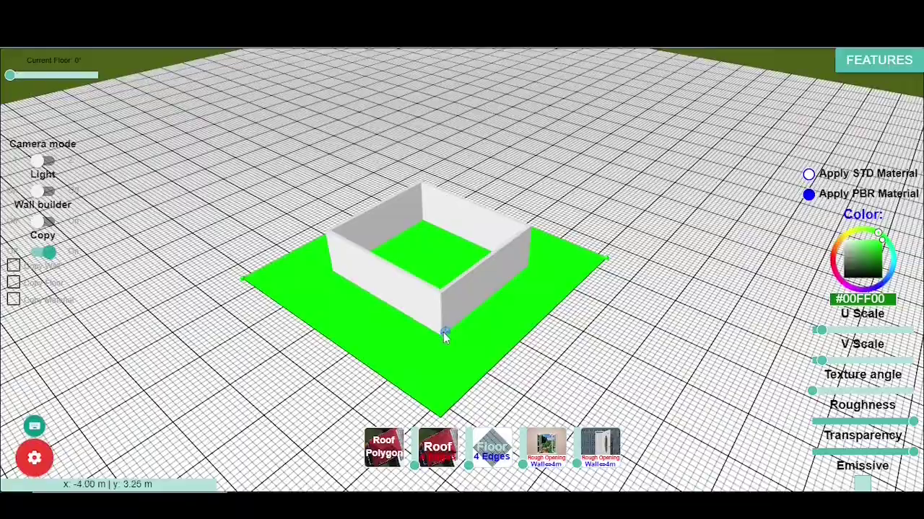
drag(442, 339, 567, 408)
drag(503, 332, 454, 386)
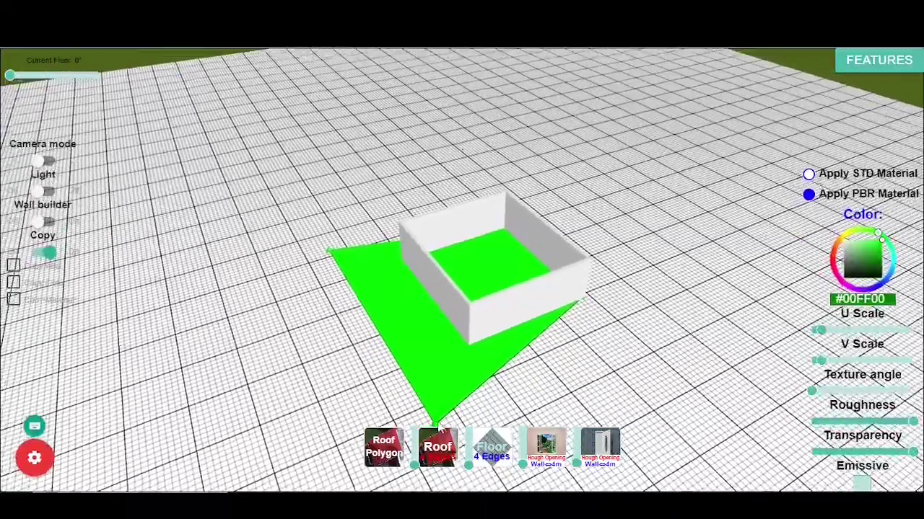
drag(470, 342, 369, 392)
click(452, 321)
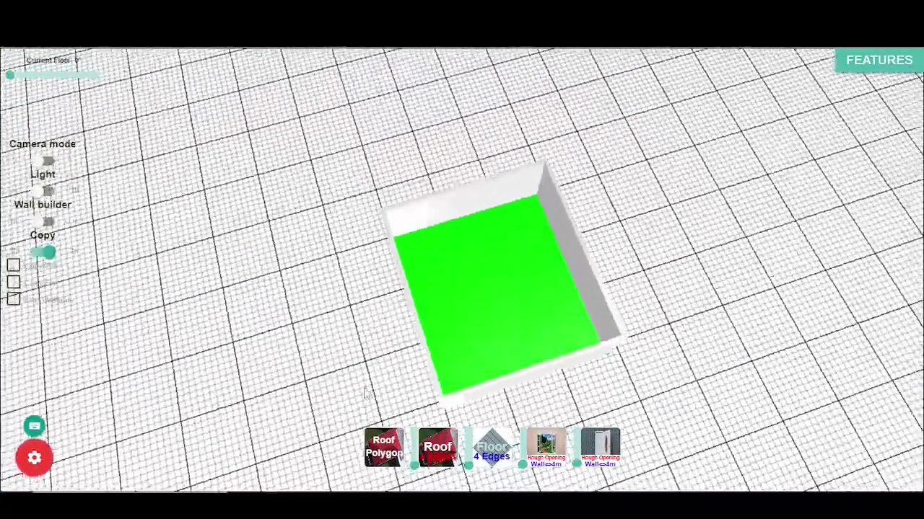
Step: Apply the PBR material to the room's floor with colour #6BF96B, minimum roughness and maximum translucency
scroll(454, 362, up, 4)
drag(512, 338, 503, 286)
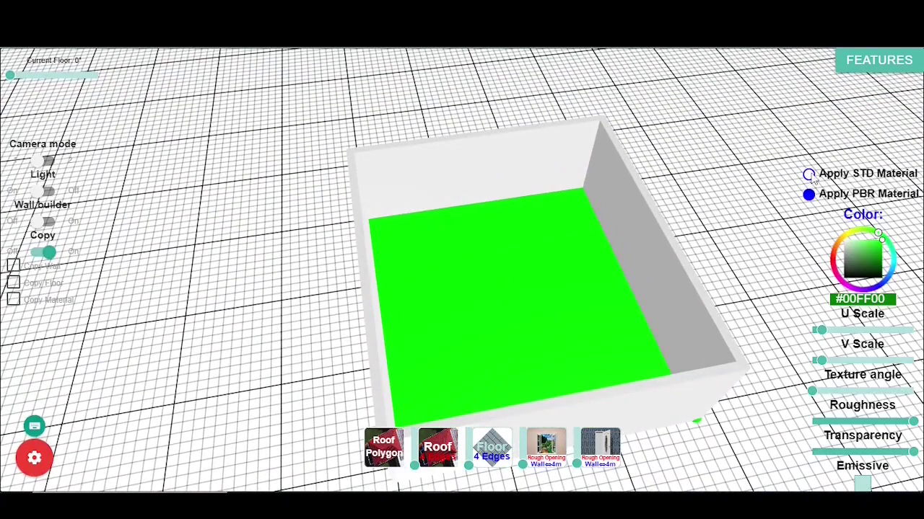
click(808, 174)
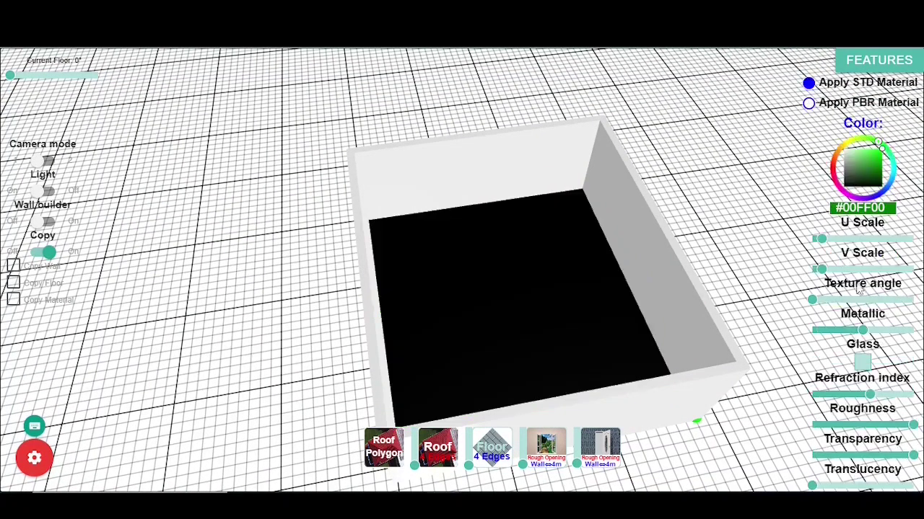
drag(875, 164, 869, 157)
drag(581, 365, 536, 297)
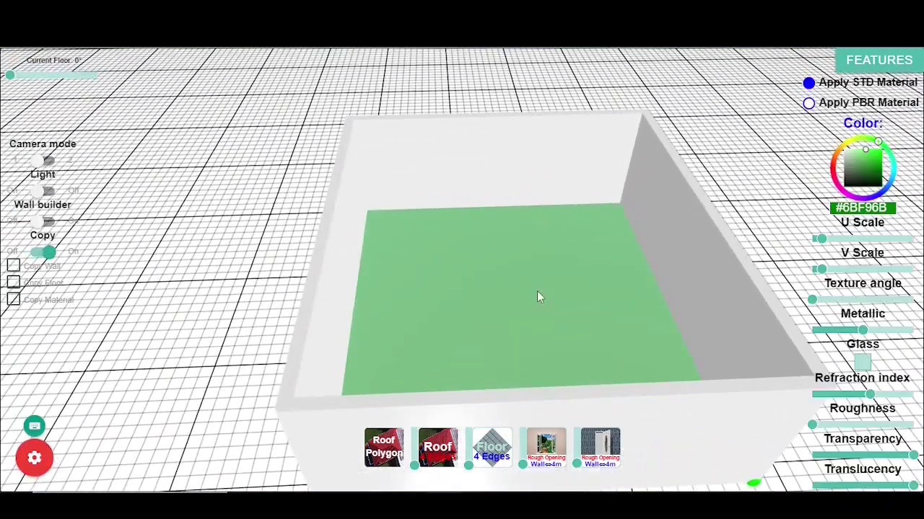
Step: Apply the herringbone Wood Floor texture to the room's floor and set the floor's colour to #FEFFFE
click(880, 64)
click(843, 116)
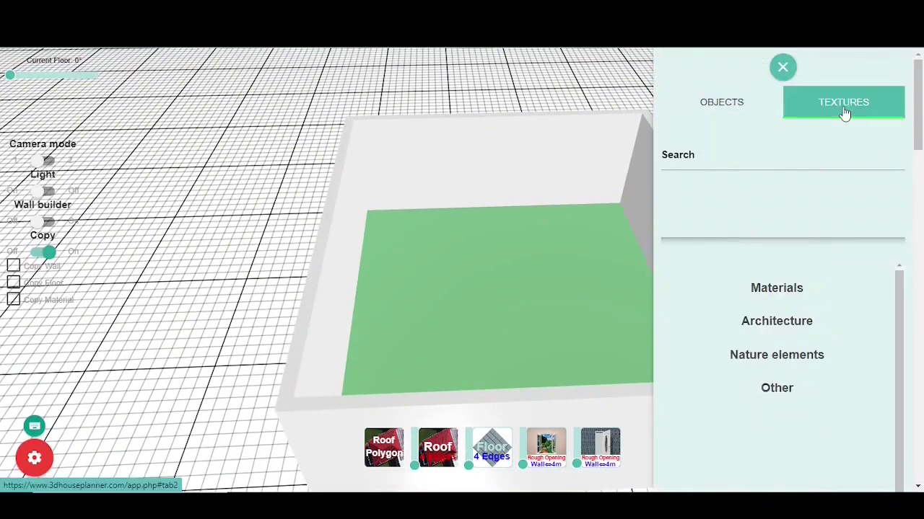
click(798, 328)
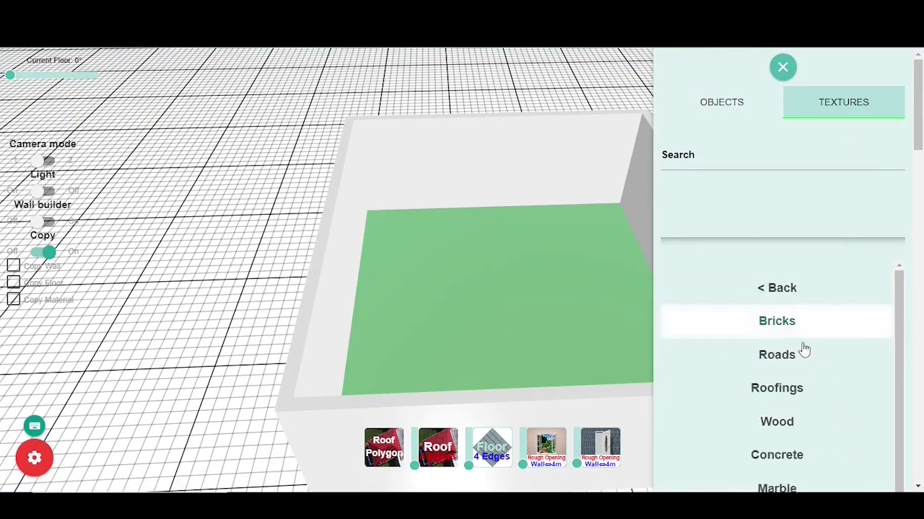
scroll(805, 361, down, 2)
click(803, 294)
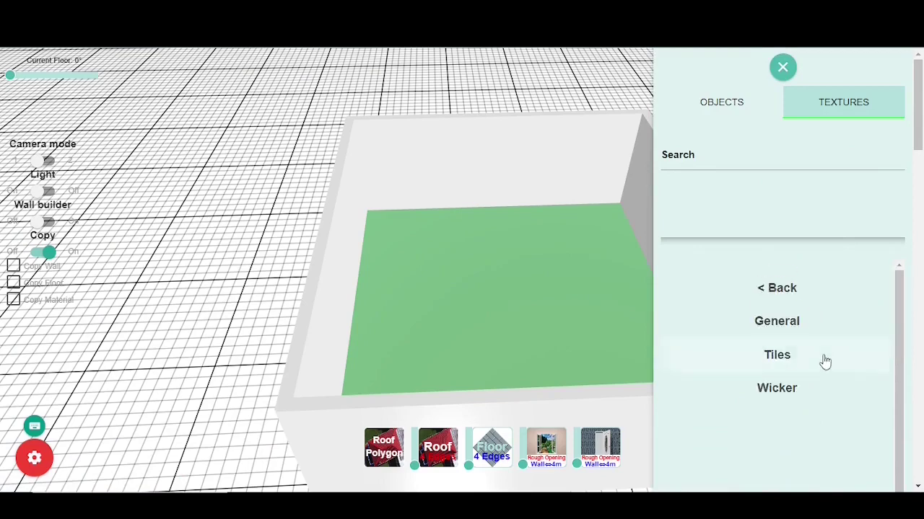
click(777, 356)
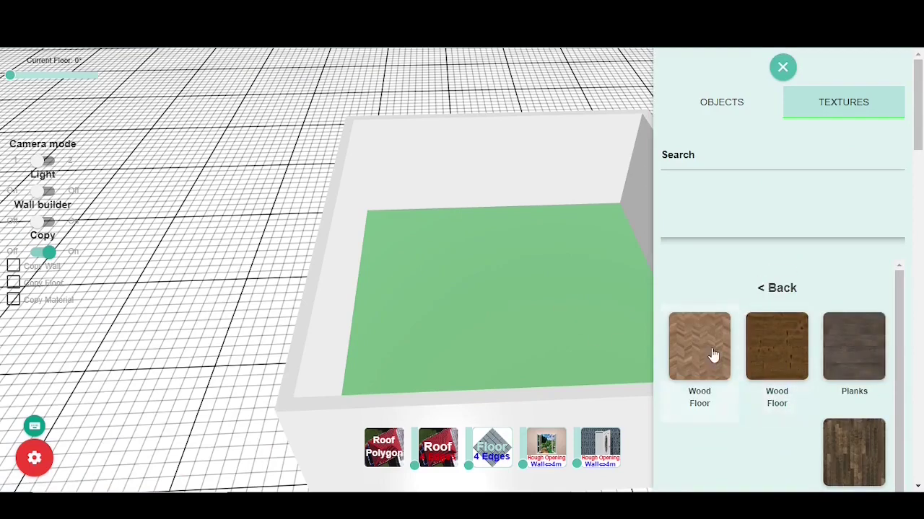
click(710, 355)
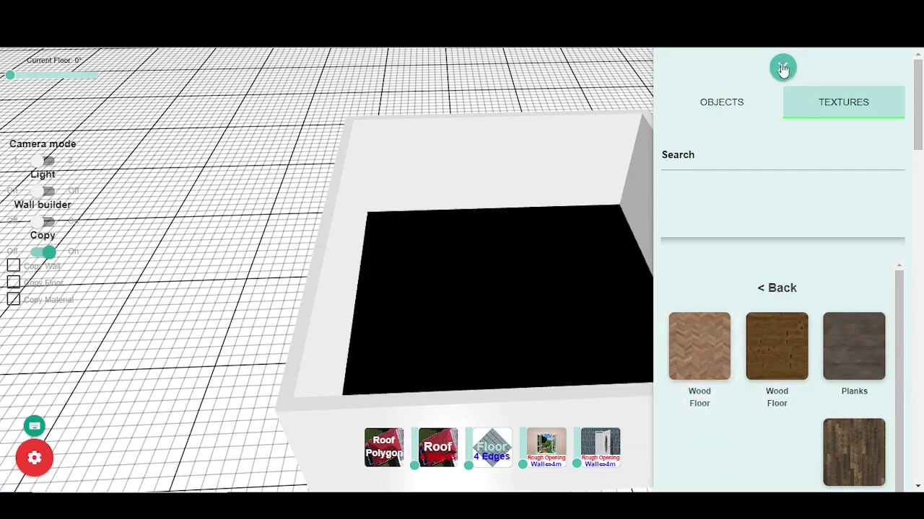
click(783, 69)
click(845, 150)
Step: Copy the room's floor from level 0 to level 1 and clear the Copy Floor option
drag(703, 265, 572, 321)
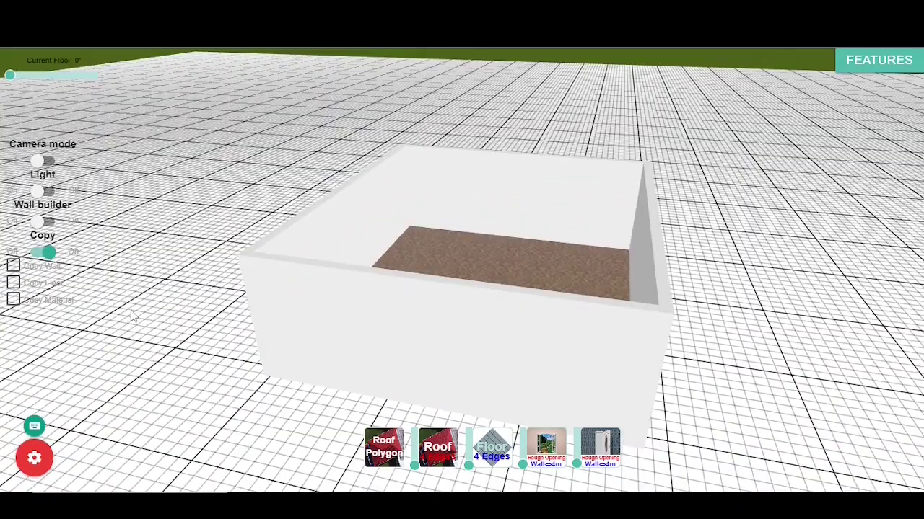
click(14, 283)
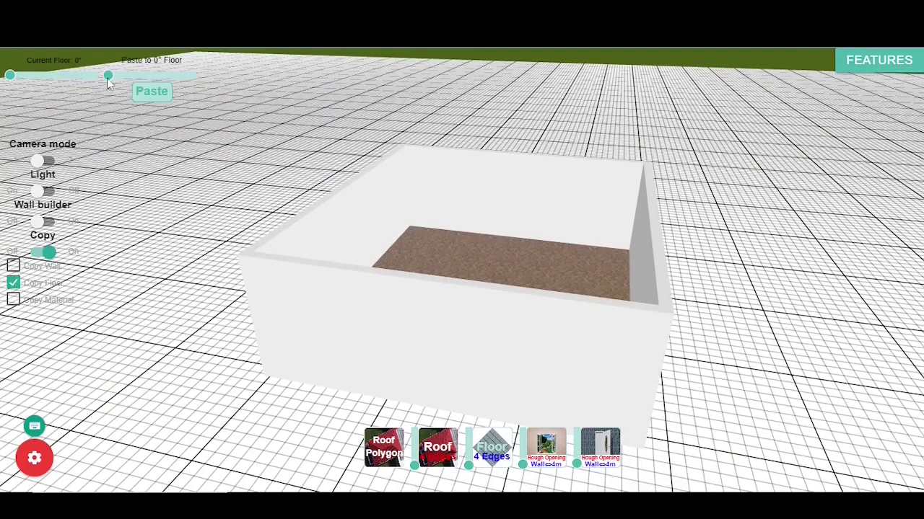
click(152, 93)
drag(179, 352, 44, 284)
click(14, 284)
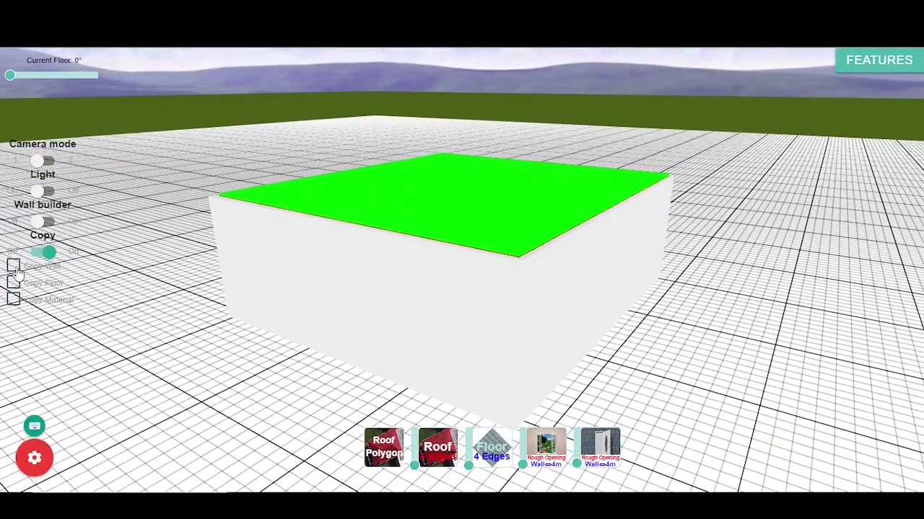
Step: Copy the four room walls from level 0 to level 1 and clear the Copy Wall option
click(14, 267)
click(154, 94)
drag(209, 172, 297, 198)
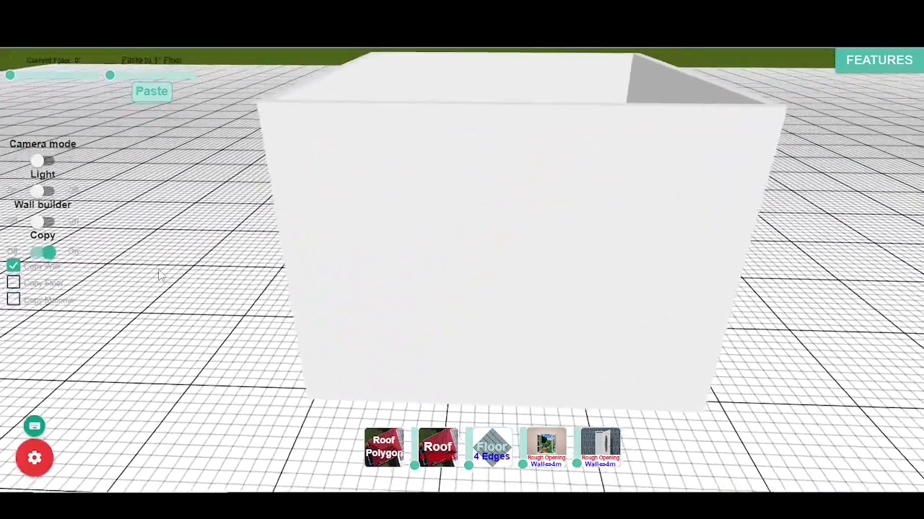
click(16, 268)
Step: Copy the herringbone wood material from the textured floor onto the plain green copied floor, and turn copying off
scroll(627, 404, up, 6)
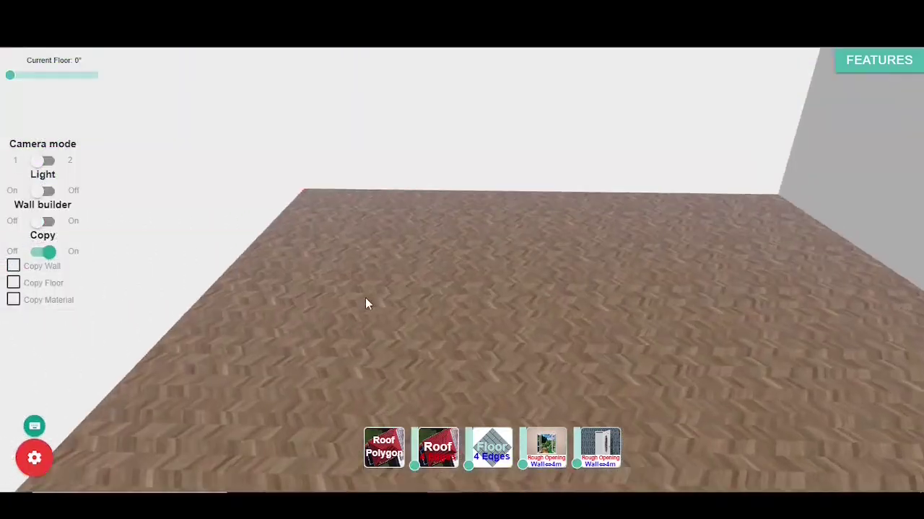
click(366, 300)
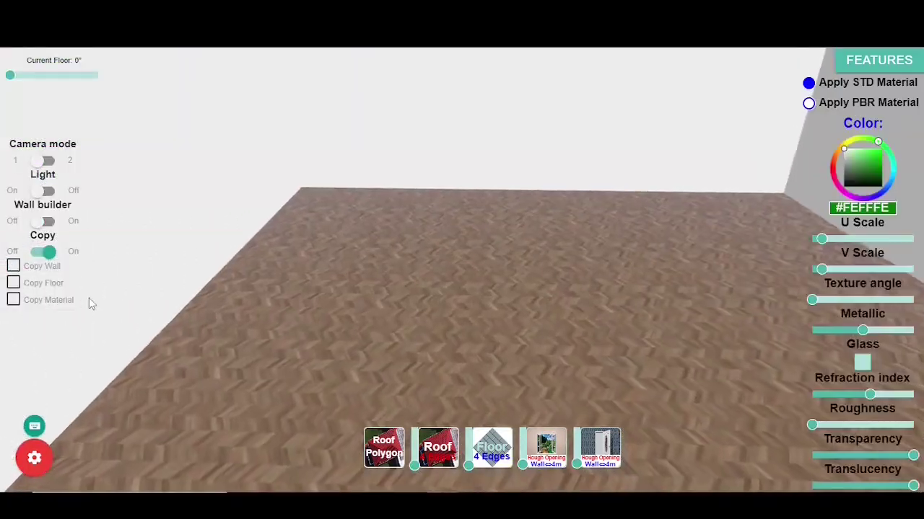
click(13, 300)
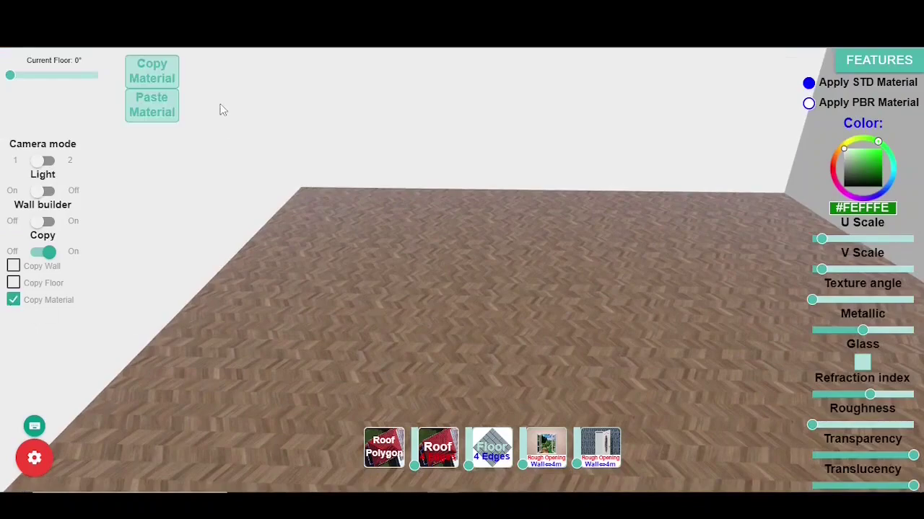
click(165, 71)
scroll(452, 293, down, 5)
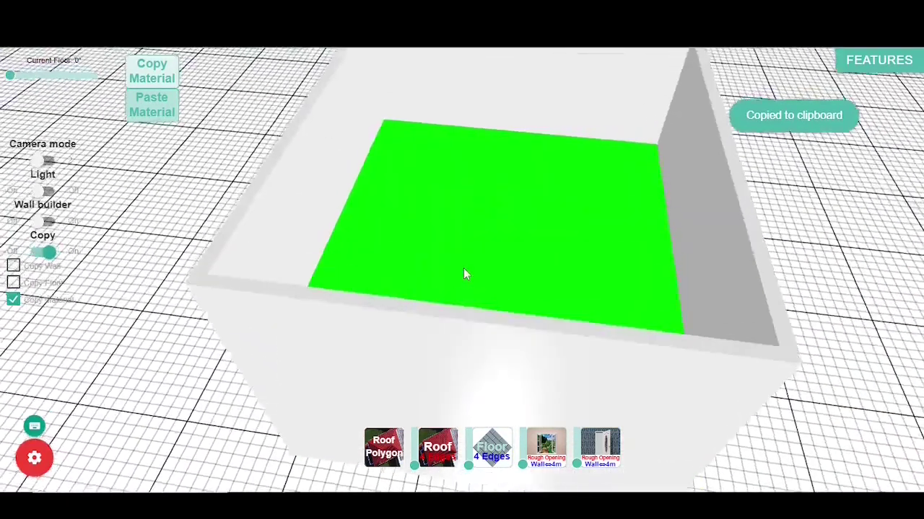
click(470, 214)
click(162, 110)
scroll(511, 340, up, 3)
mouse_move(511, 340)
mouse_down()
mouse_move(501, 336)
mouse_move(522, 337)
mouse_up()
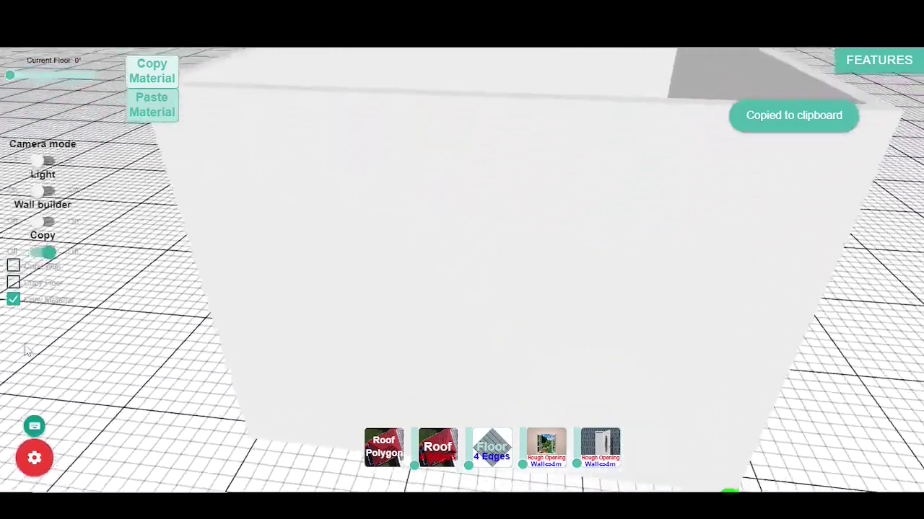
click(34, 294)
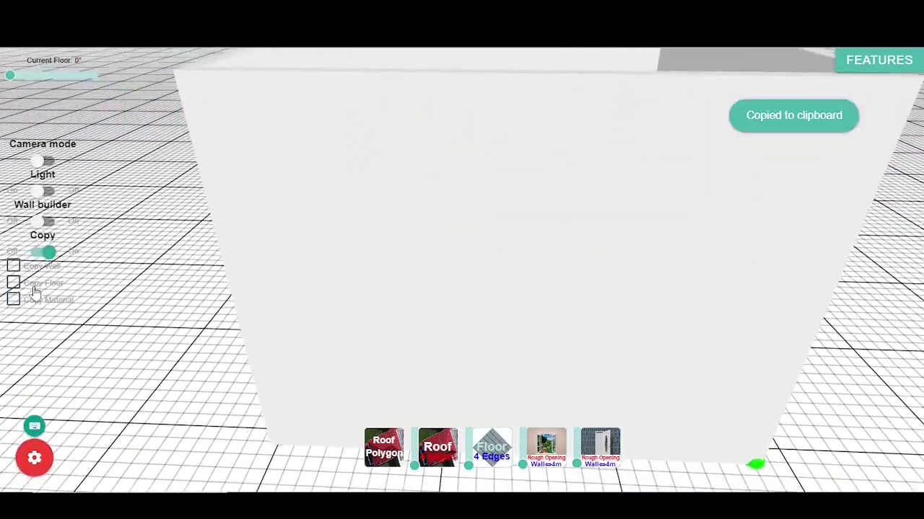
click(50, 256)
Step: Add the plain dark brown door from the object library at the building's outer wall
scroll(160, 361, down, 3)
drag(162, 393, 785, 253)
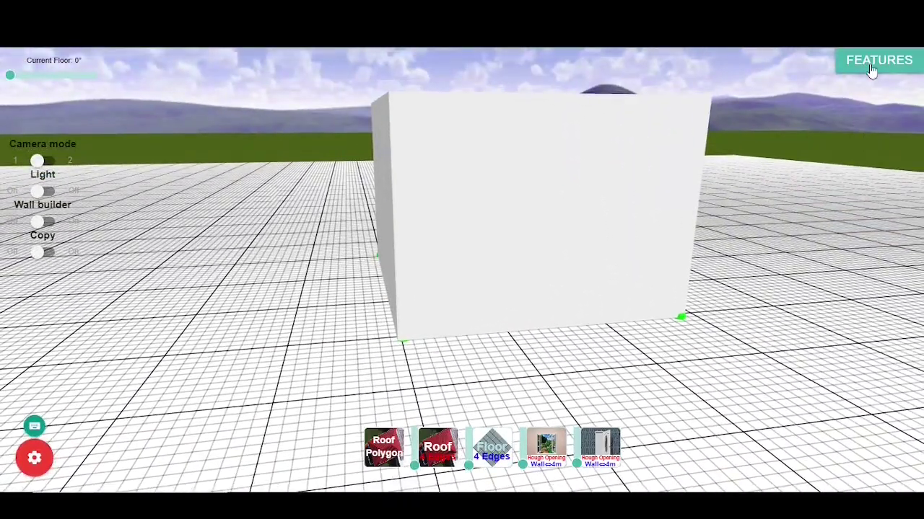
click(871, 65)
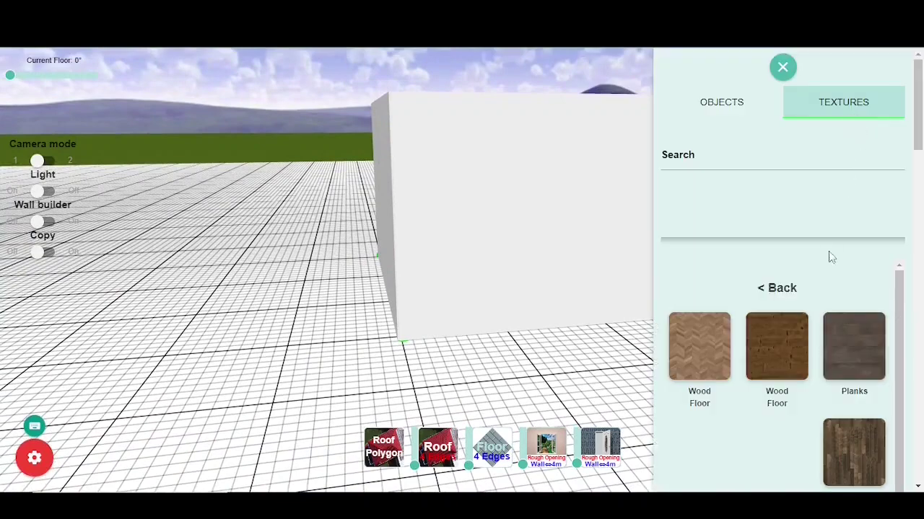
click(783, 287)
click(778, 288)
click(776, 288)
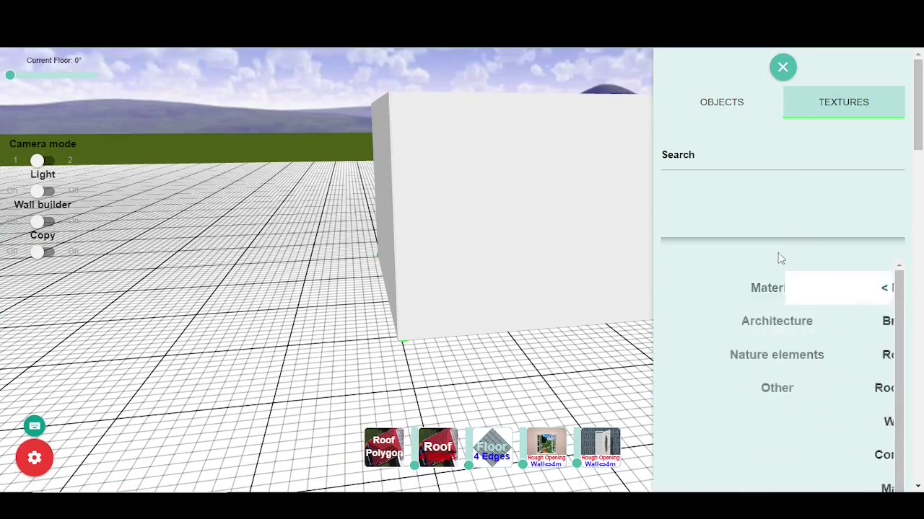
click(726, 112)
scroll(812, 288, down, 2)
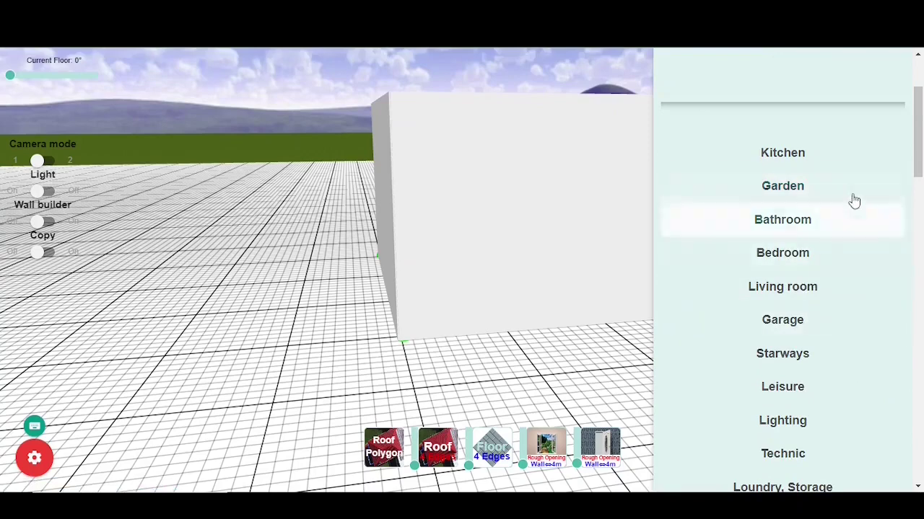
scroll(841, 317, down, 3)
click(824, 352)
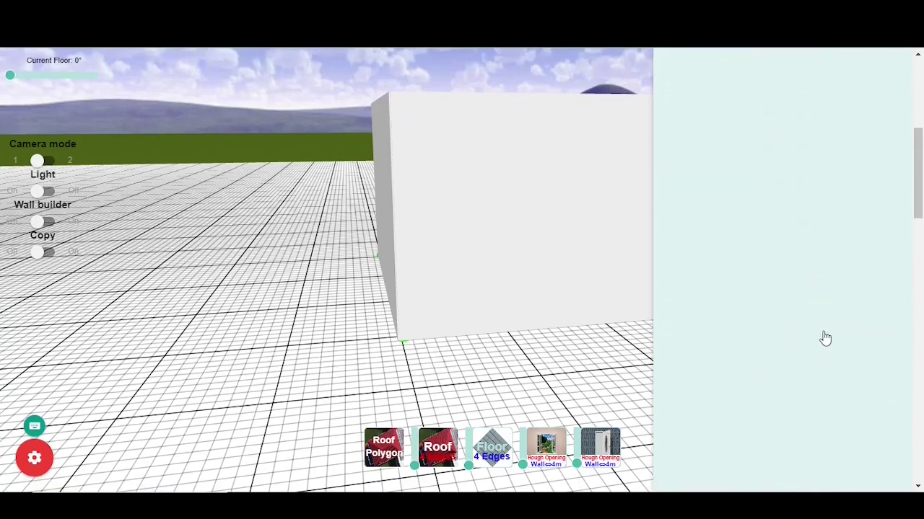
click(797, 264)
click(799, 261)
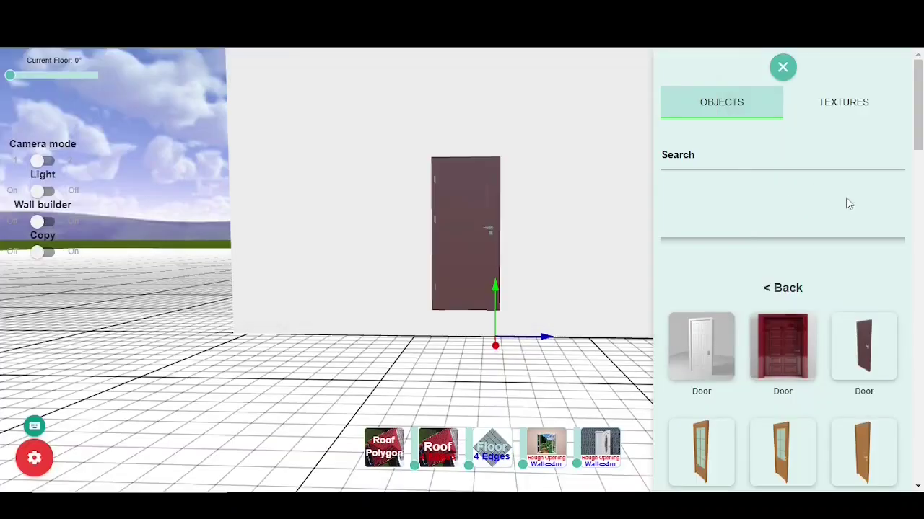
click(781, 68)
Step: Move the dark brown door into the outer wall so that it stands at ground level
drag(480, 322, 330, 303)
click(330, 274)
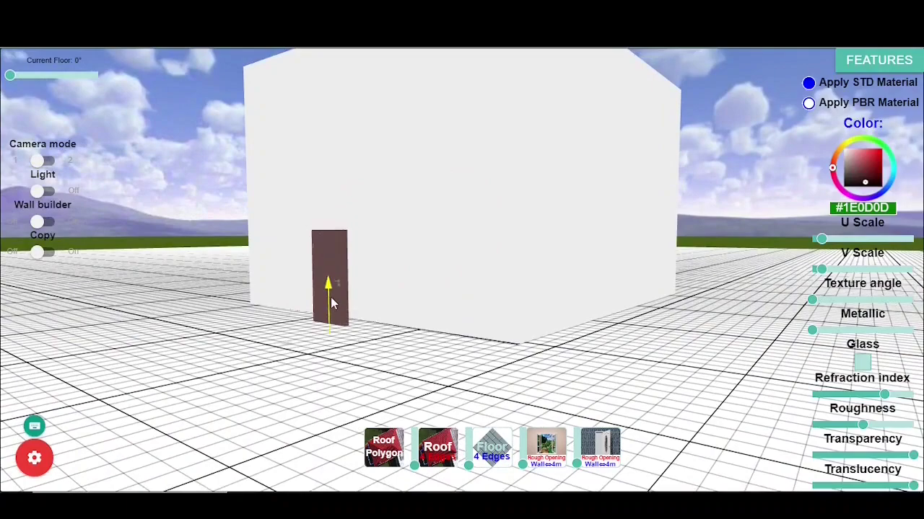
drag(294, 330, 321, 319)
drag(342, 356, 368, 359)
scroll(369, 360, up, 5)
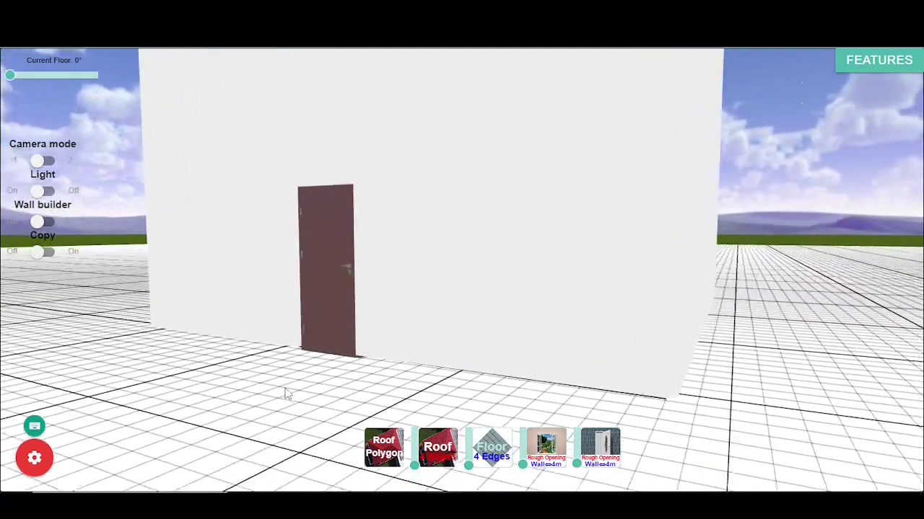
click(324, 331)
drag(321, 342, 318, 337)
scroll(263, 391, down, 4)
Step: Colour the outer wall surface around the door light green, #89D589
drag(264, 395, 422, 294)
click(418, 290)
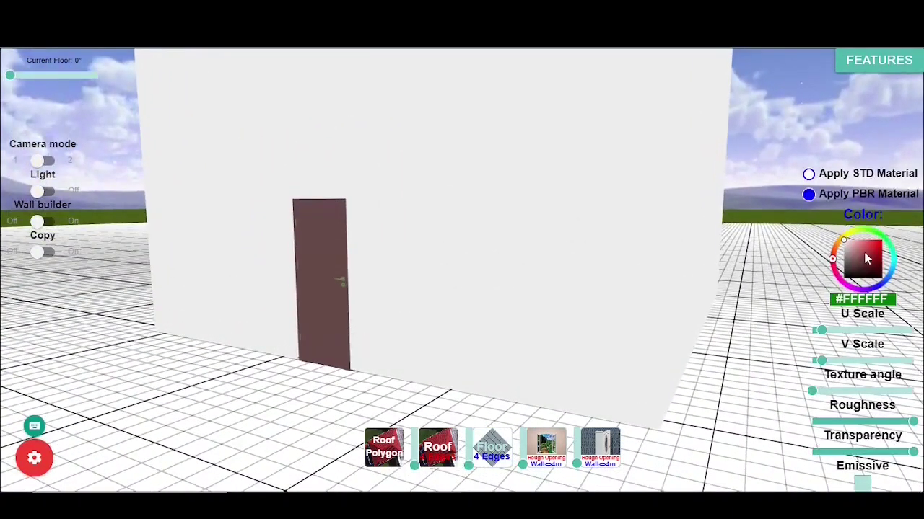
click(877, 233)
click(857, 249)
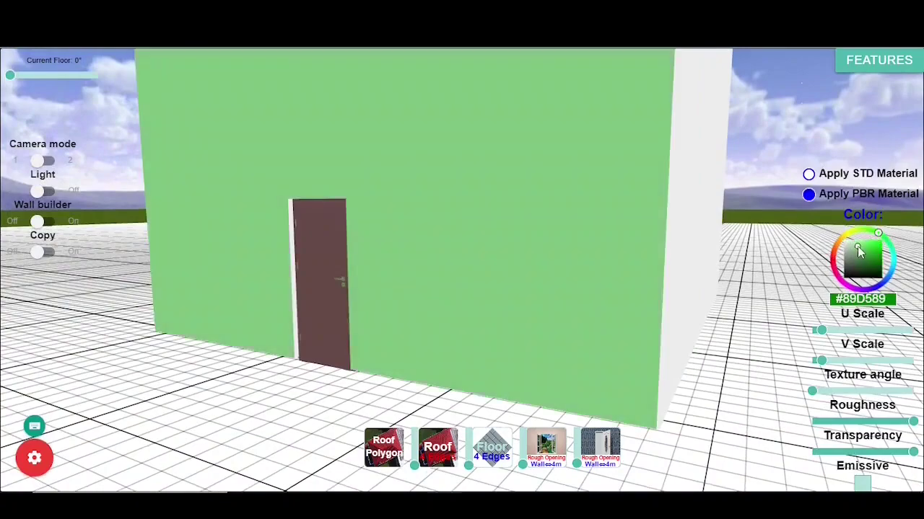
mouse_move(215, 378)
mouse_down()
mouse_move(177, 367)
mouse_move(219, 371)
mouse_up()
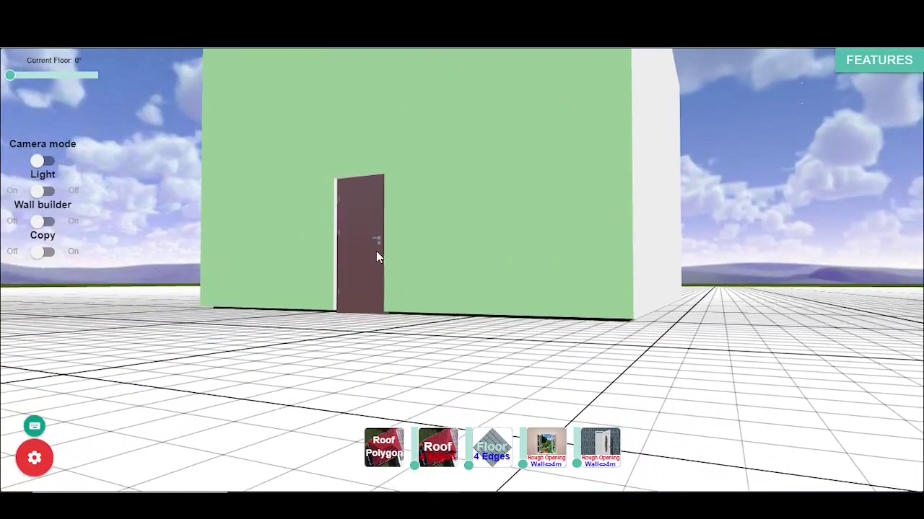
Step: Turn copying back on and select the Copy Wall option
drag(501, 313, 605, 366)
click(44, 252)
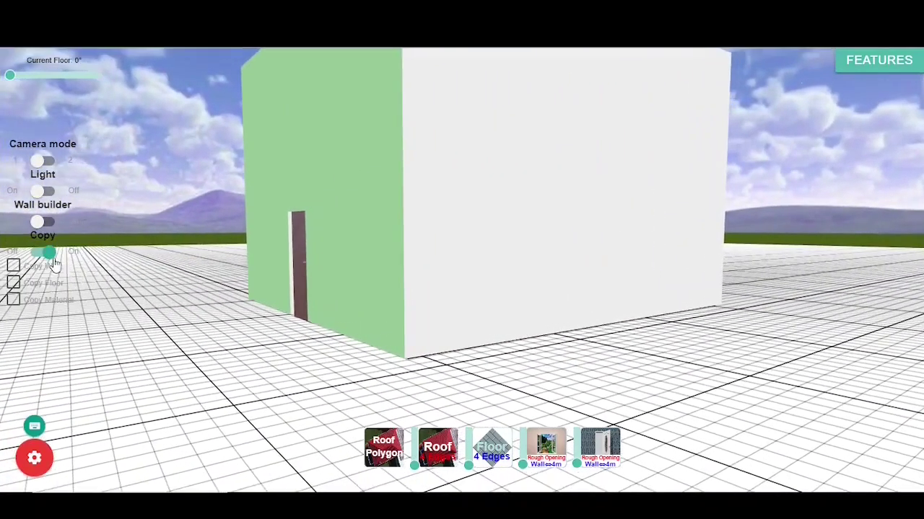
click(13, 266)
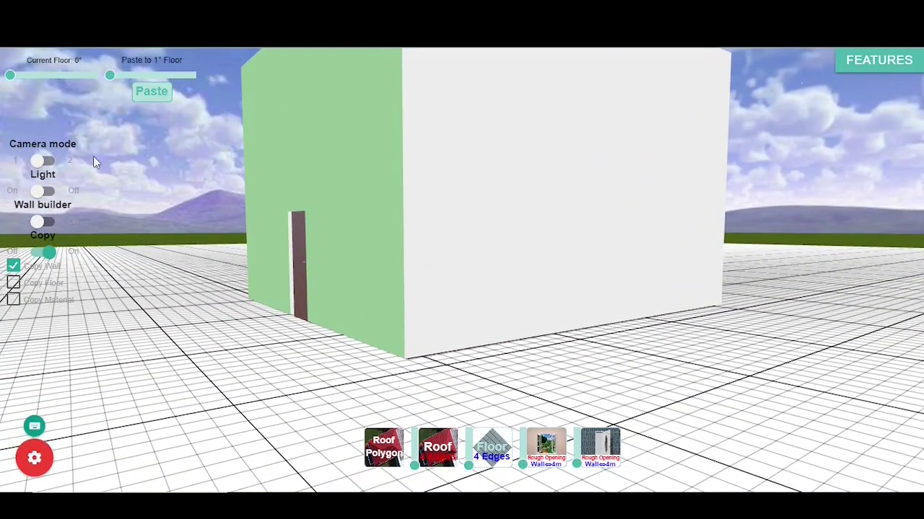